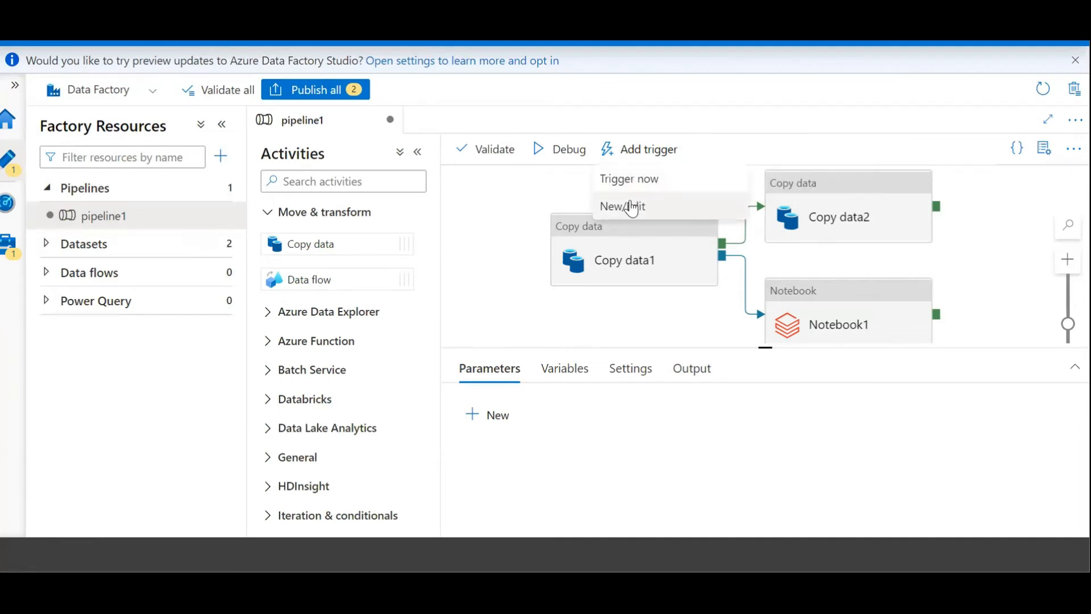
Start a new trigger for pipeline1 and name it Demo_Trigger, leaving the description empty
left_click(634, 207)
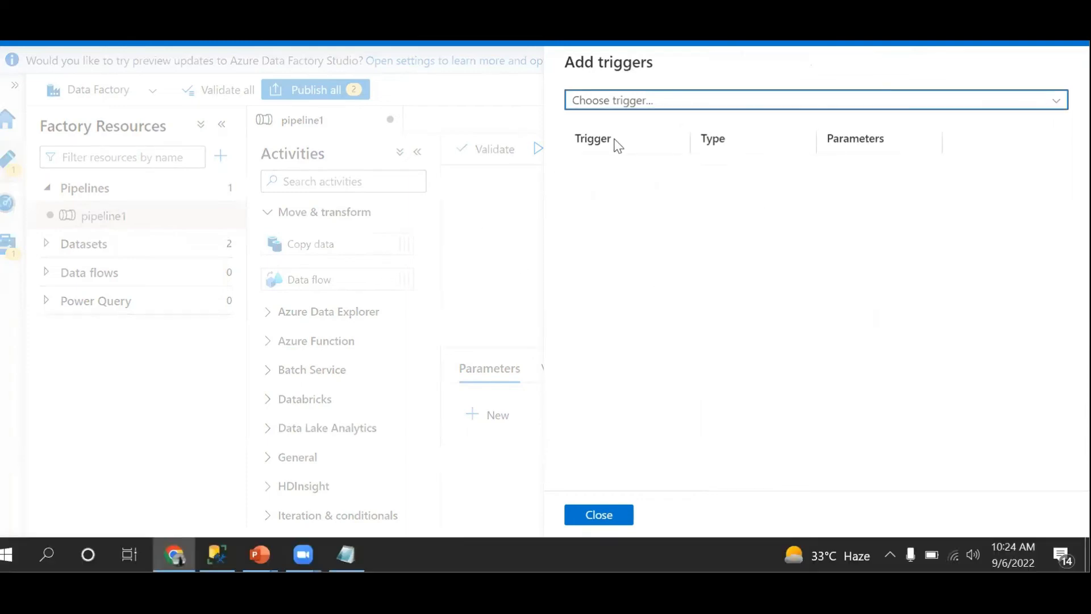
left_click(647, 105)
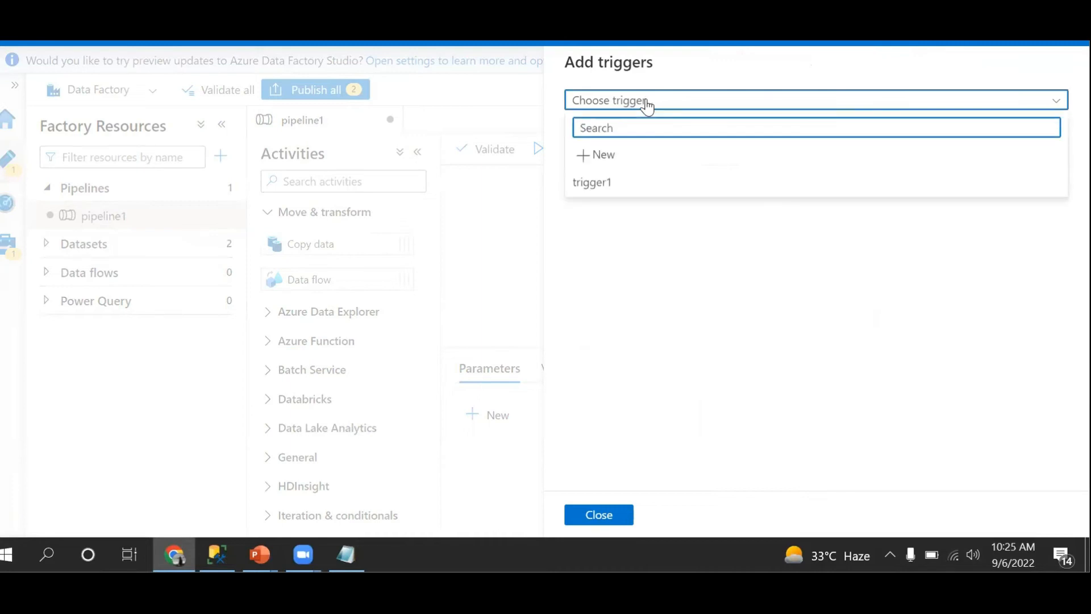
left_click(614, 162)
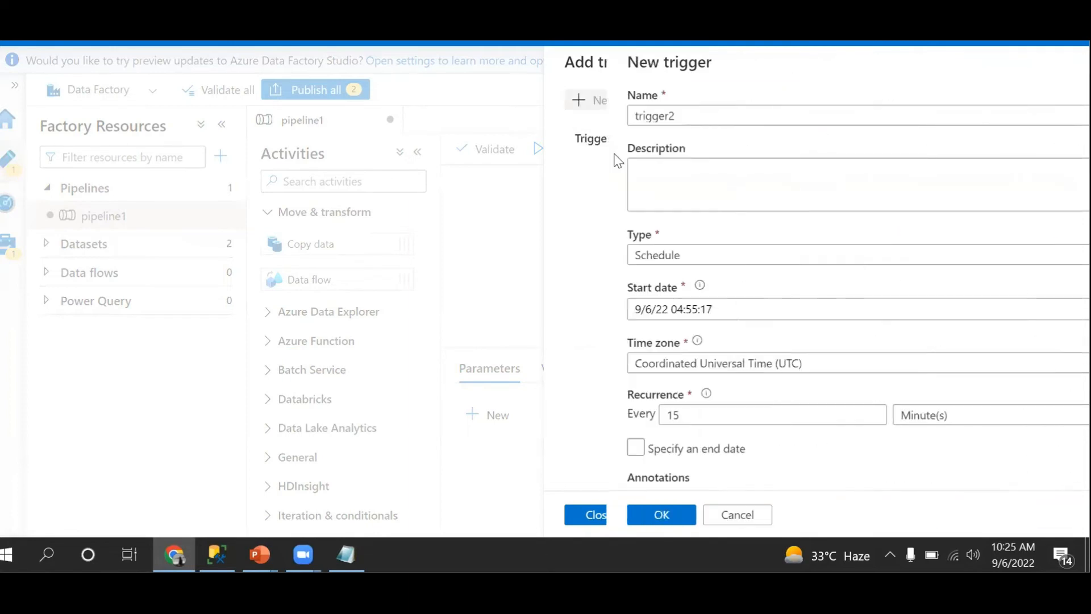
left_click_drag(634, 114, 507, 119)
type("Dem")
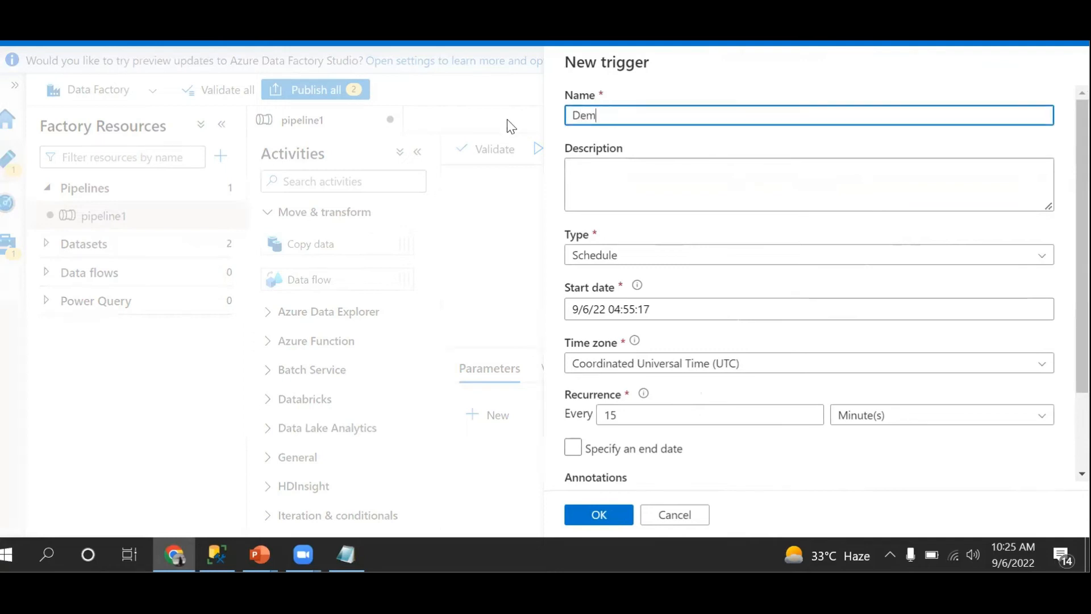
type("o_Trigger")
left_click(625, 187)
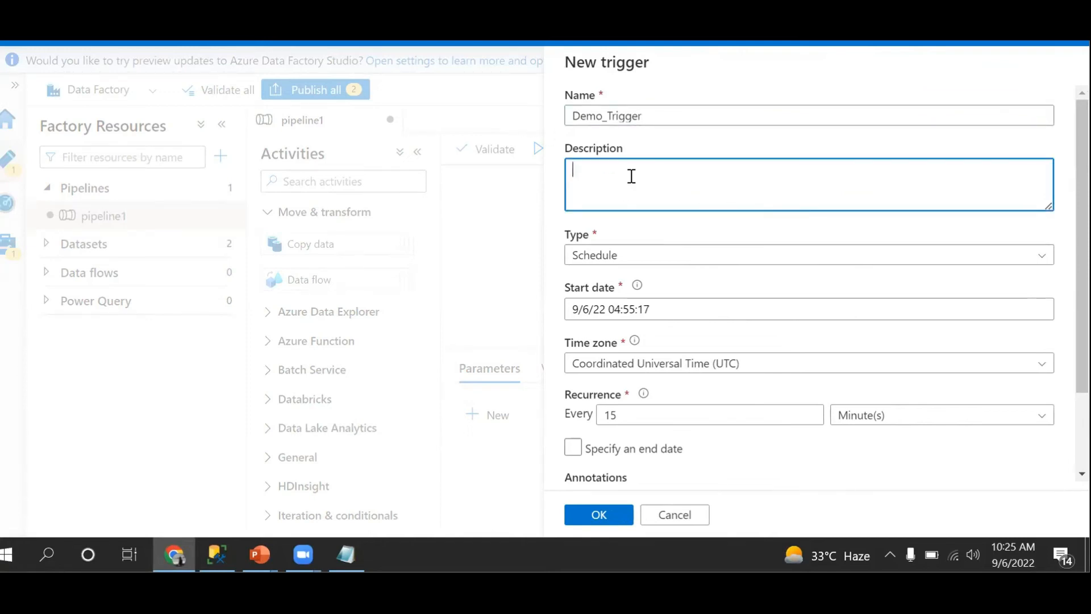
Keep the trigger type as Schedule and turn off starting the trigger on creation
left_click(690, 257)
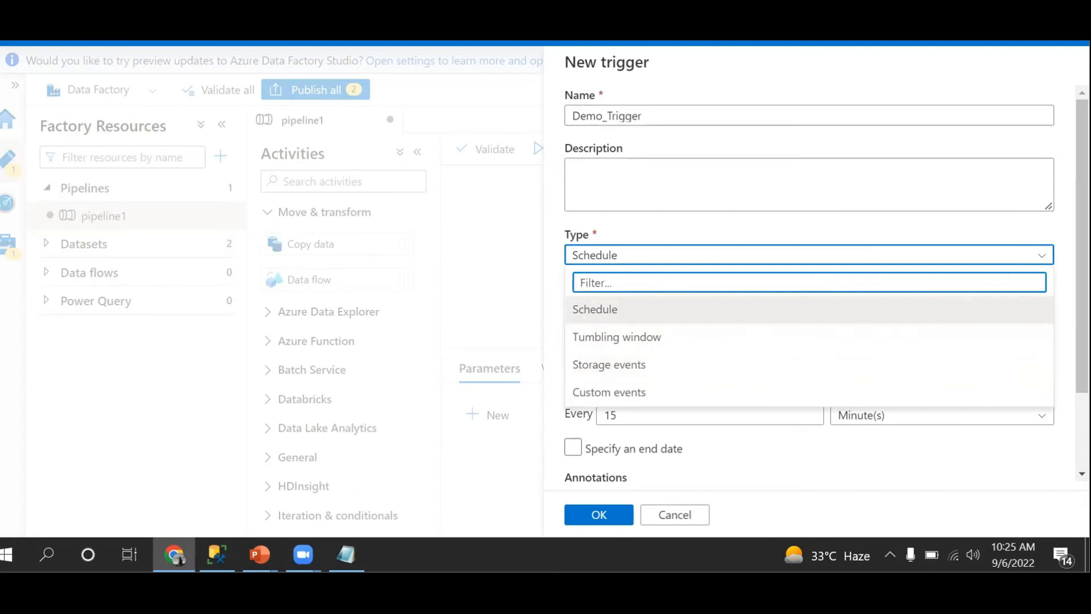
key("Escape")
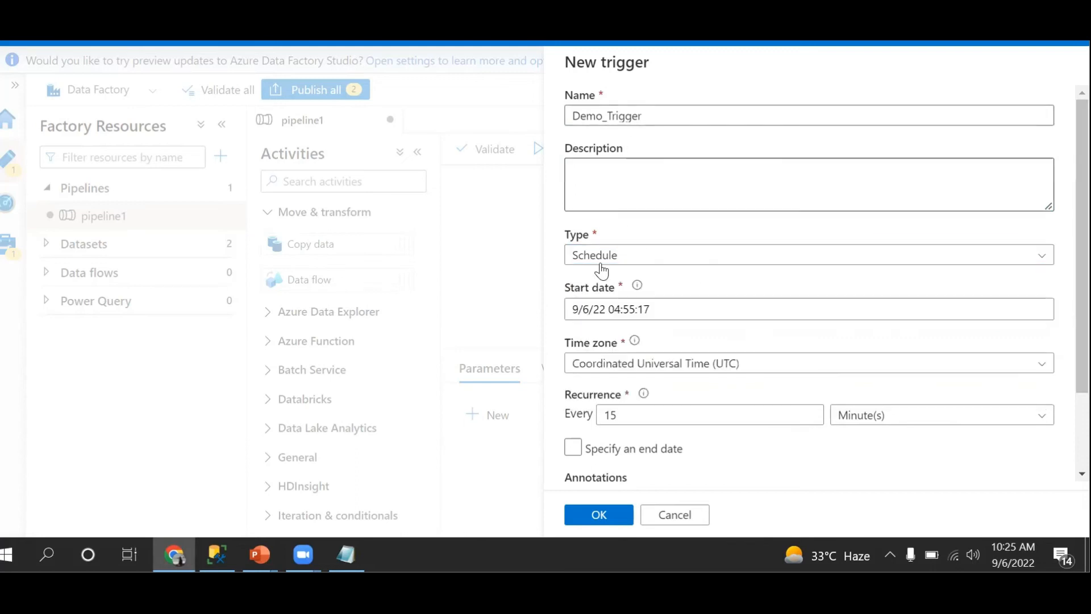
left_click(598, 519)
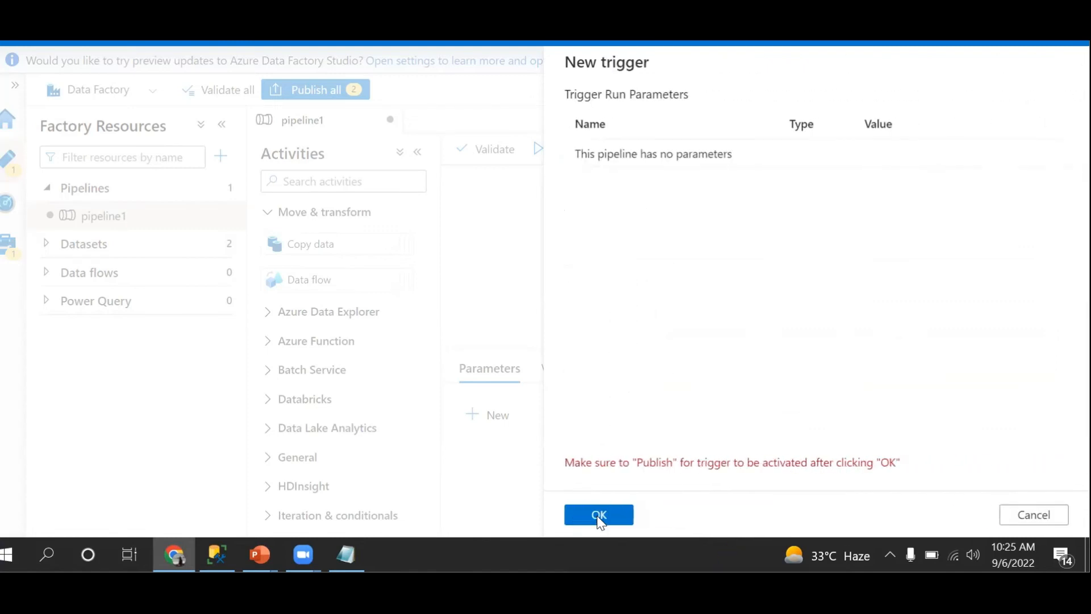
left_click(1009, 516)
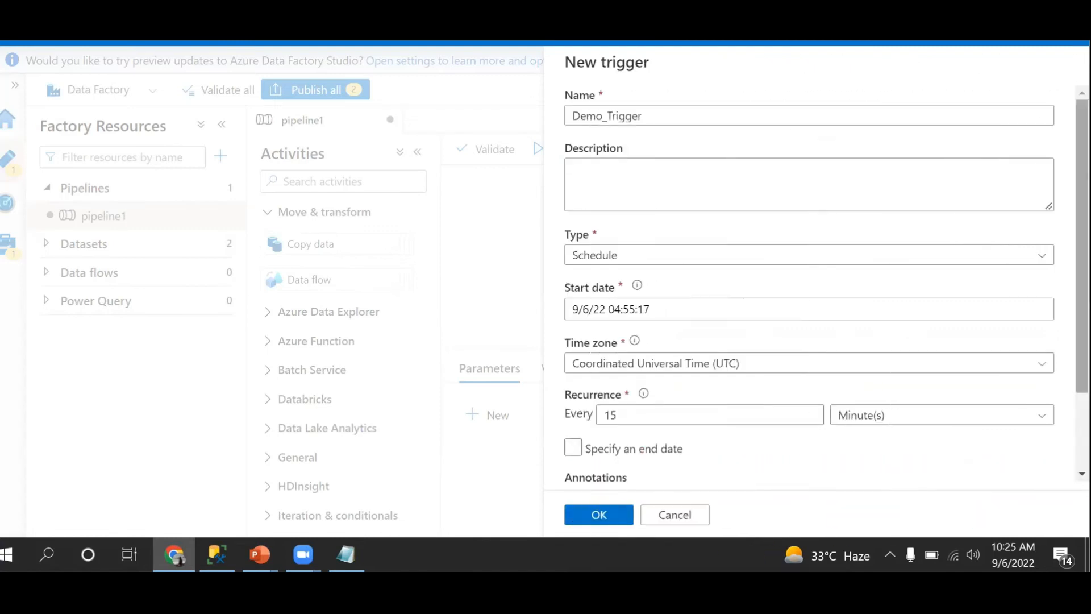
scroll(810, 284, "down", 3)
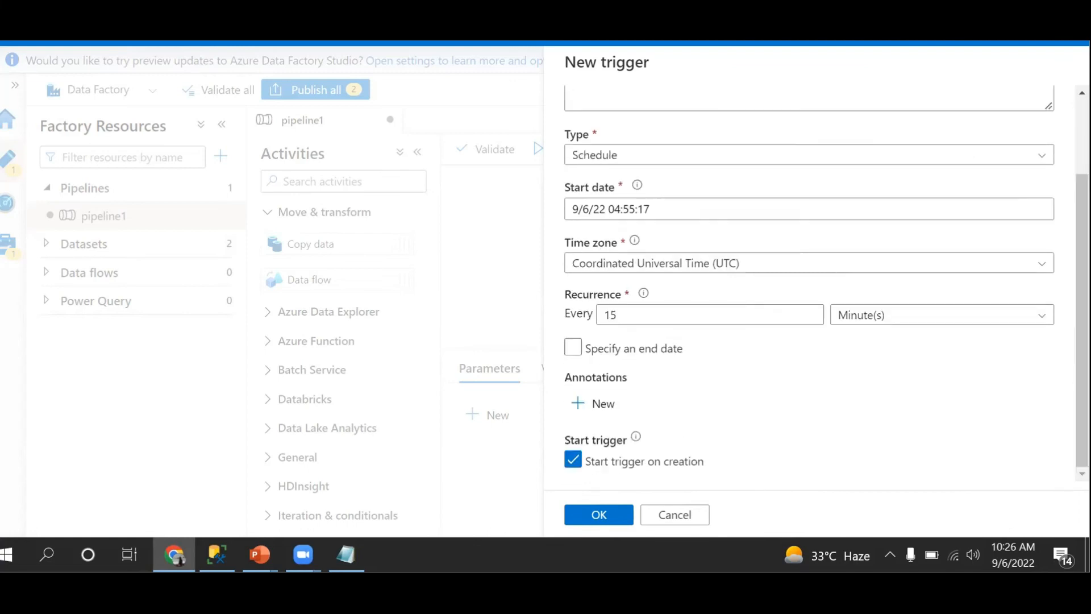
left_click(572, 467)
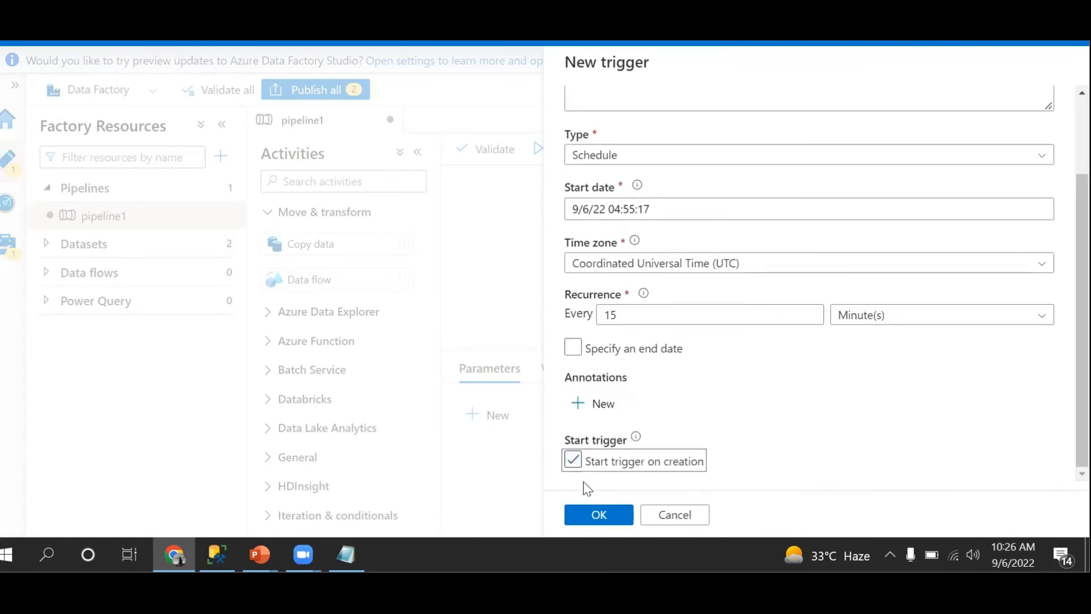
Accept the Demo_Trigger settings and its run parameters to attach the trigger to pipeline1
left_click(602, 520)
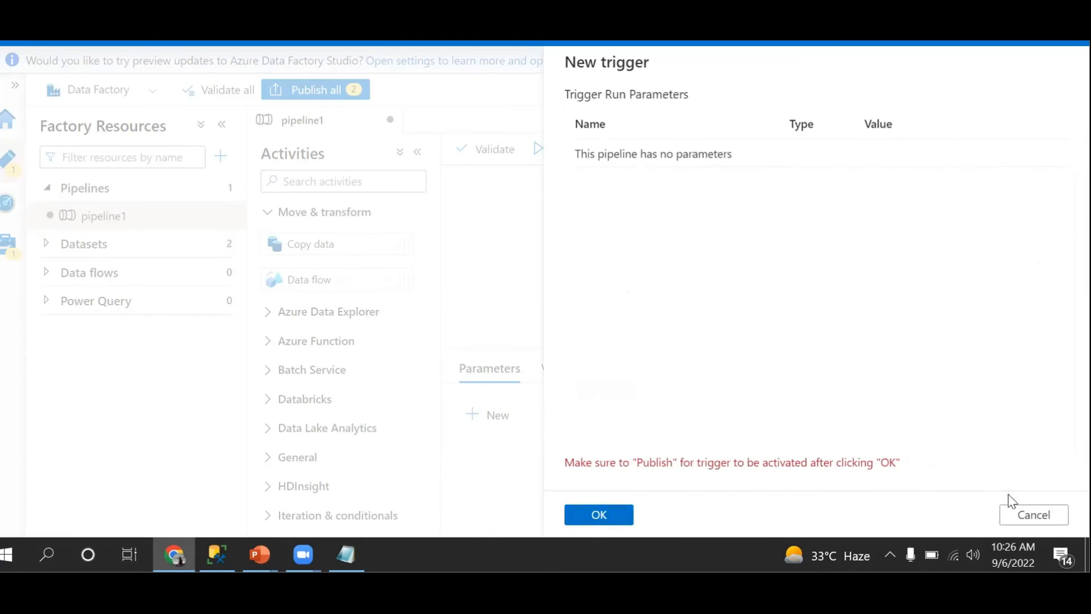
left_click(1026, 520)
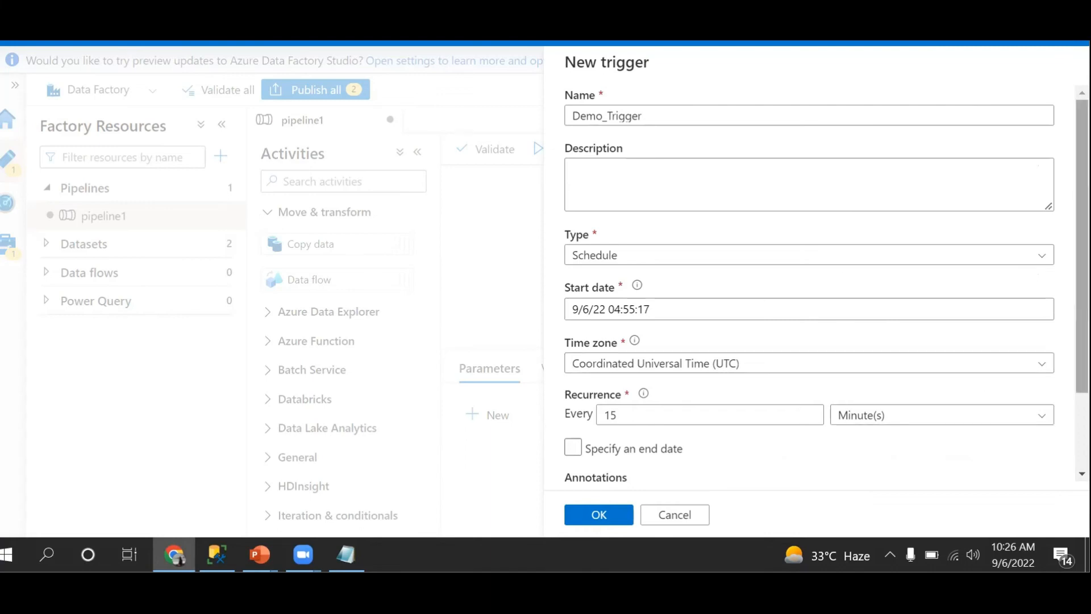
scroll(1083, 284, "down", 3)
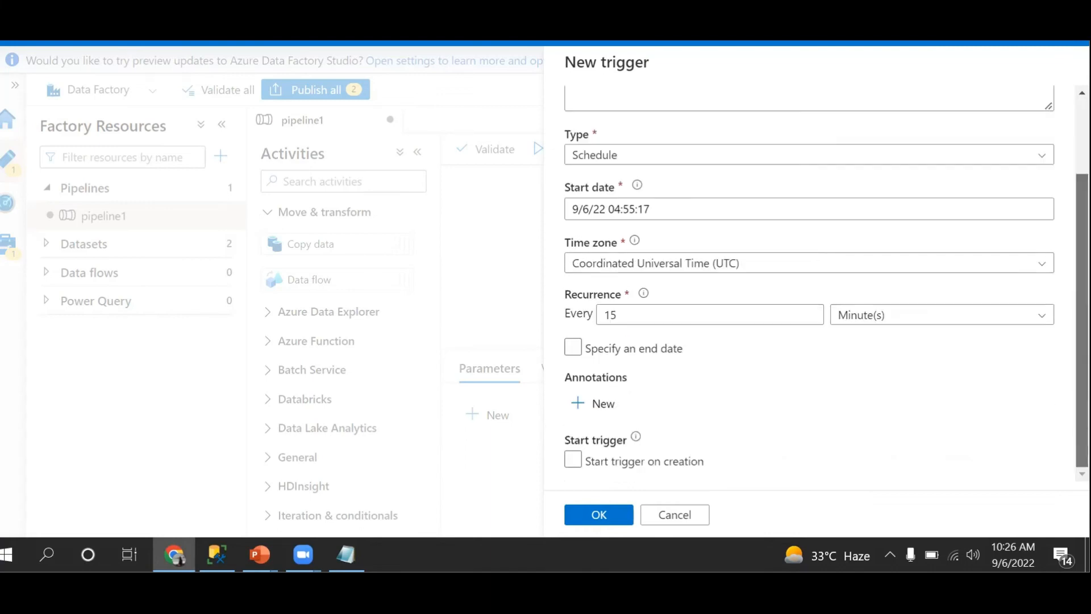
left_click(612, 515)
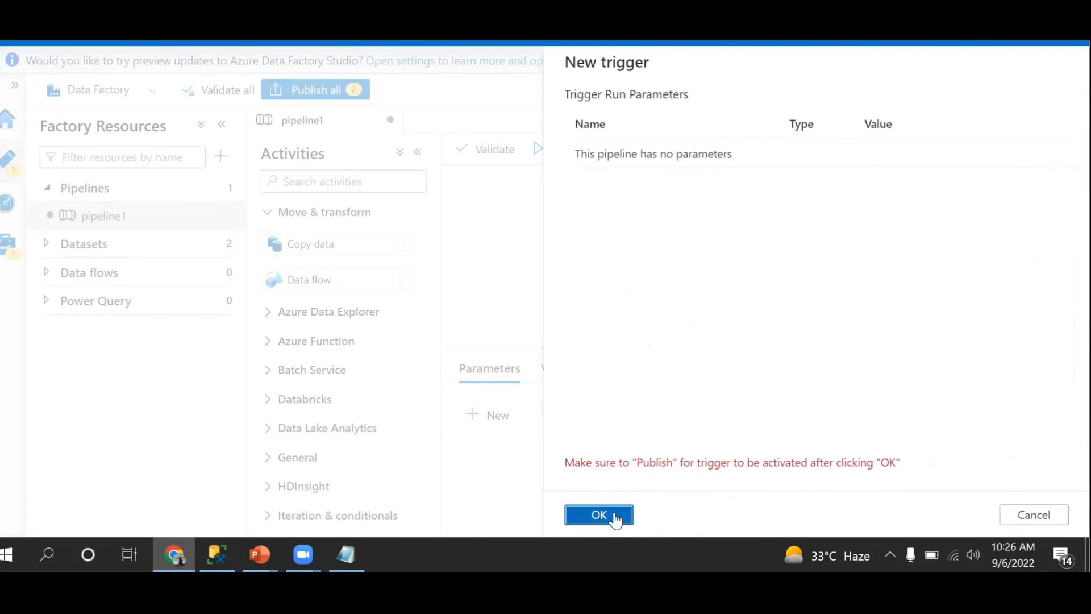
left_click(614, 515)
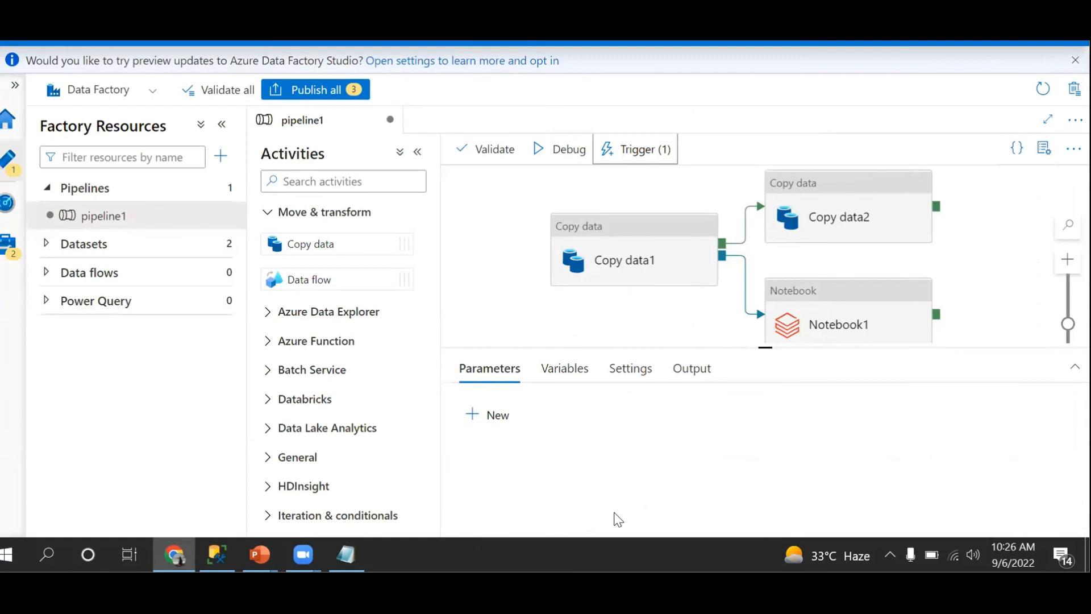
Review the triggers attached to pipeline1 and the choices for adding an existing or new one, without adding any
left_click(647, 165)
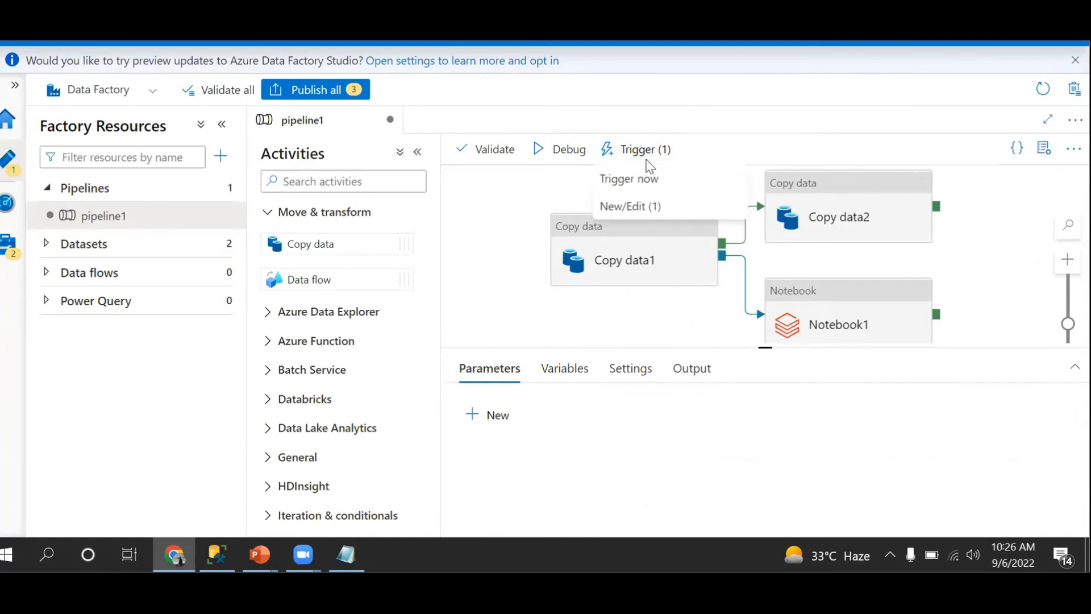
left_click(635, 208)
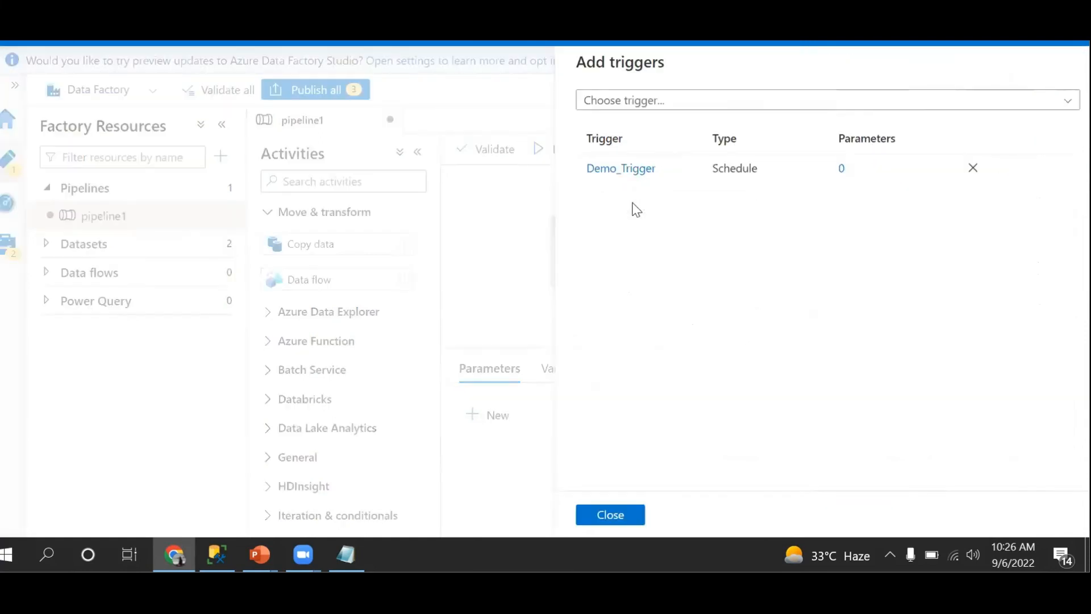
left_click(1057, 107)
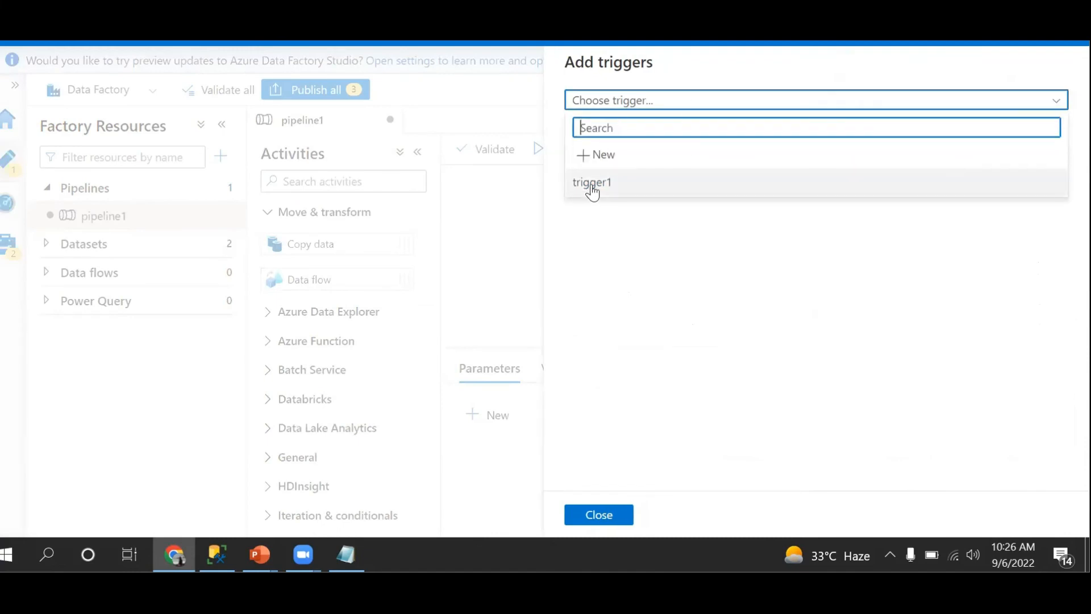
left_click(598, 157)
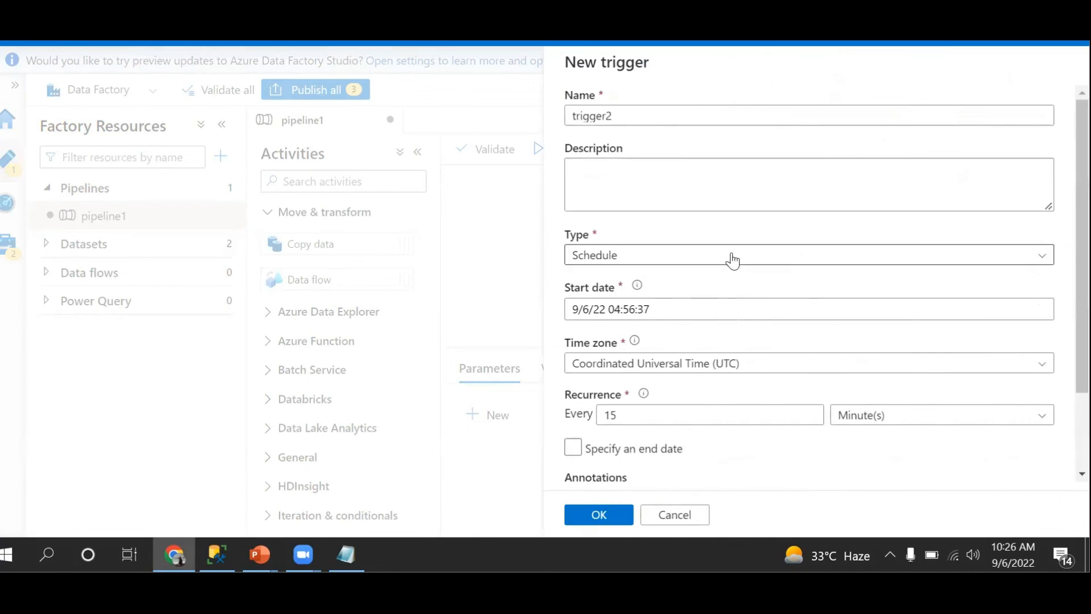
left_click(677, 515)
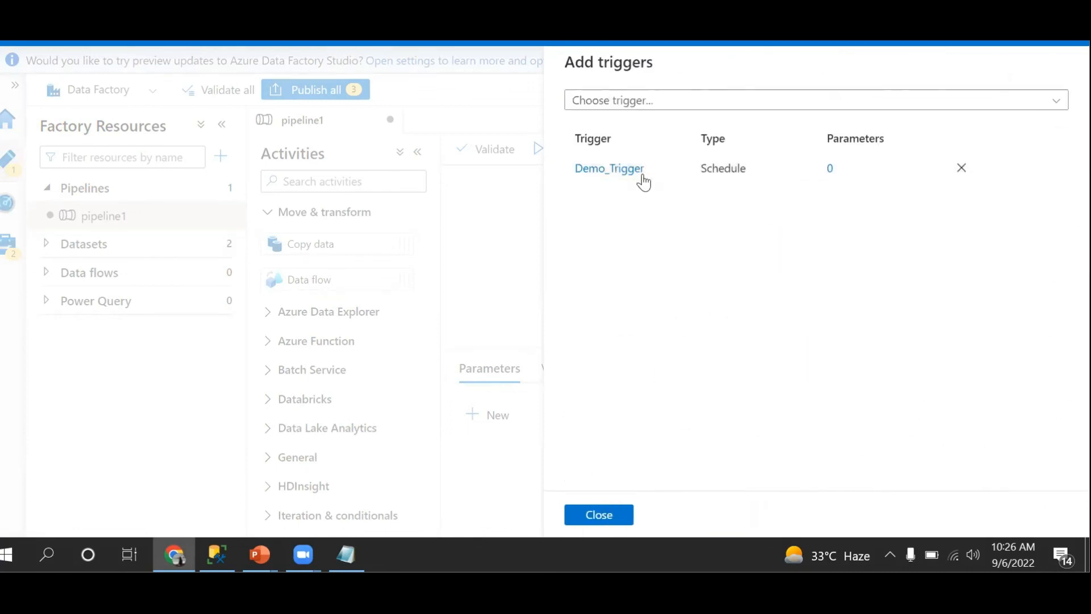
left_click(606, 516)
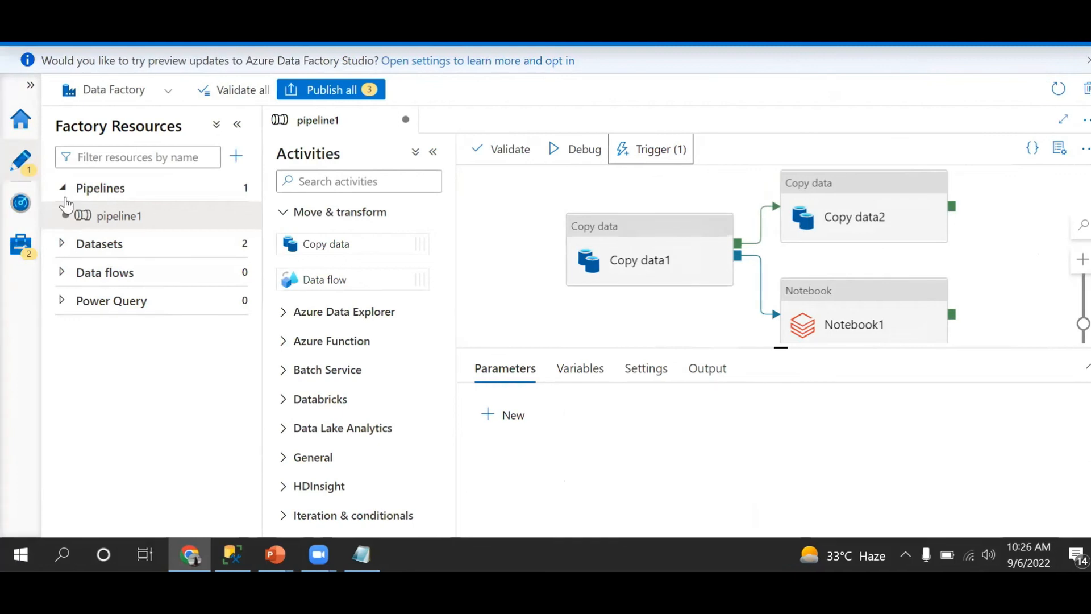
Create another Schedule trigger with the default name and settings from the factory's trigger management page
left_click(21, 245)
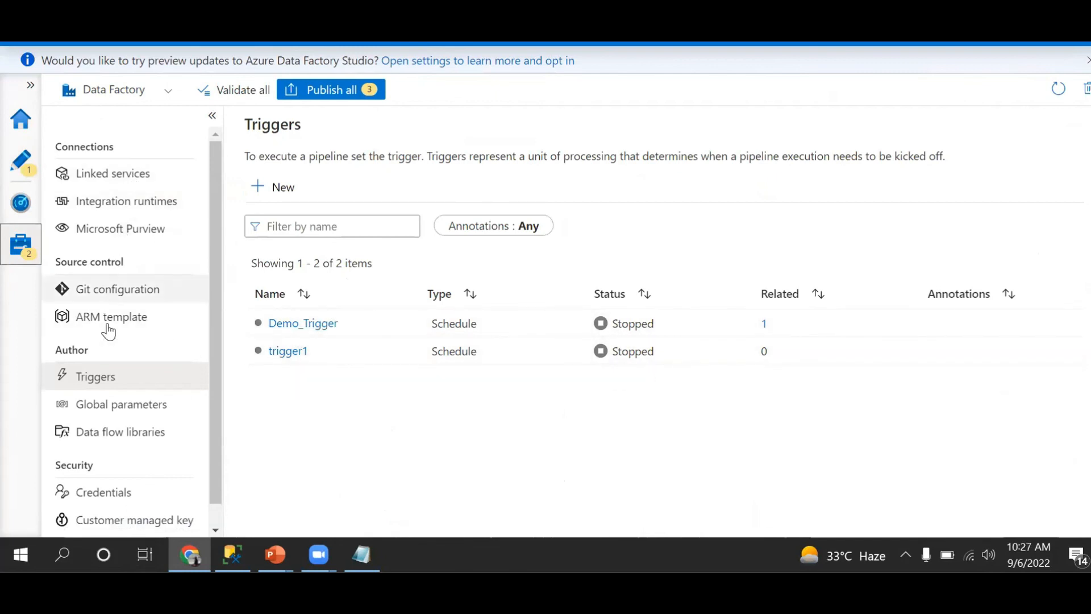
left_click(94, 386)
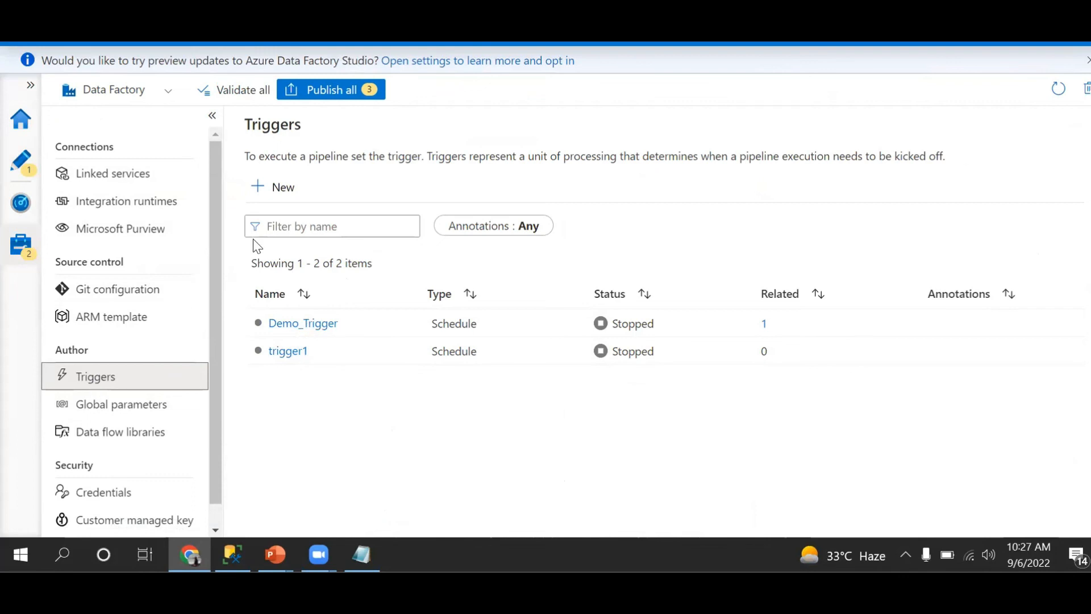
left_click(282, 196)
left_click(739, 113)
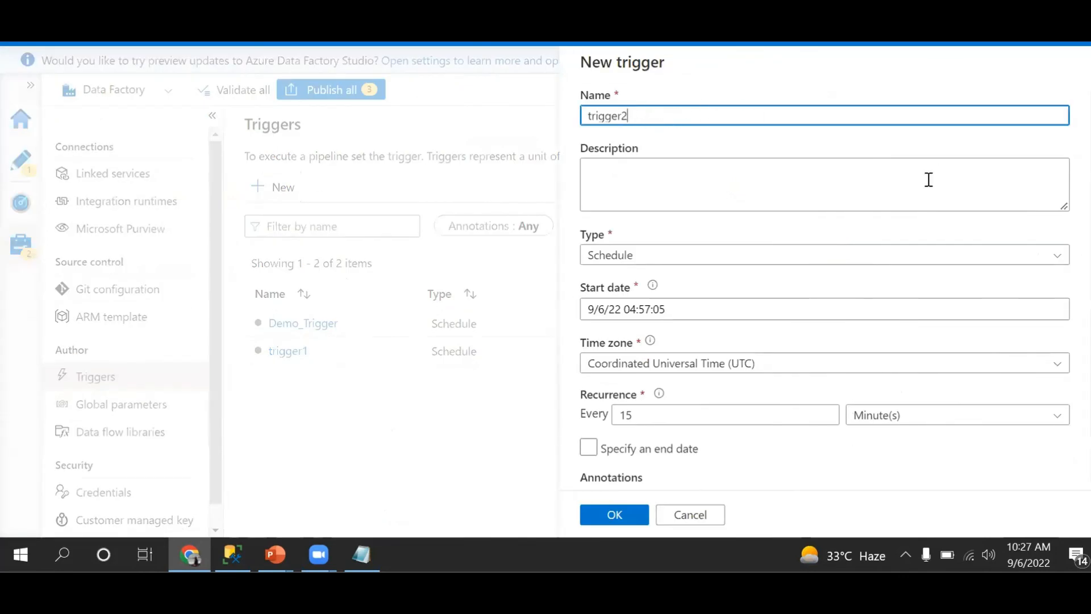
left_click(739, 257)
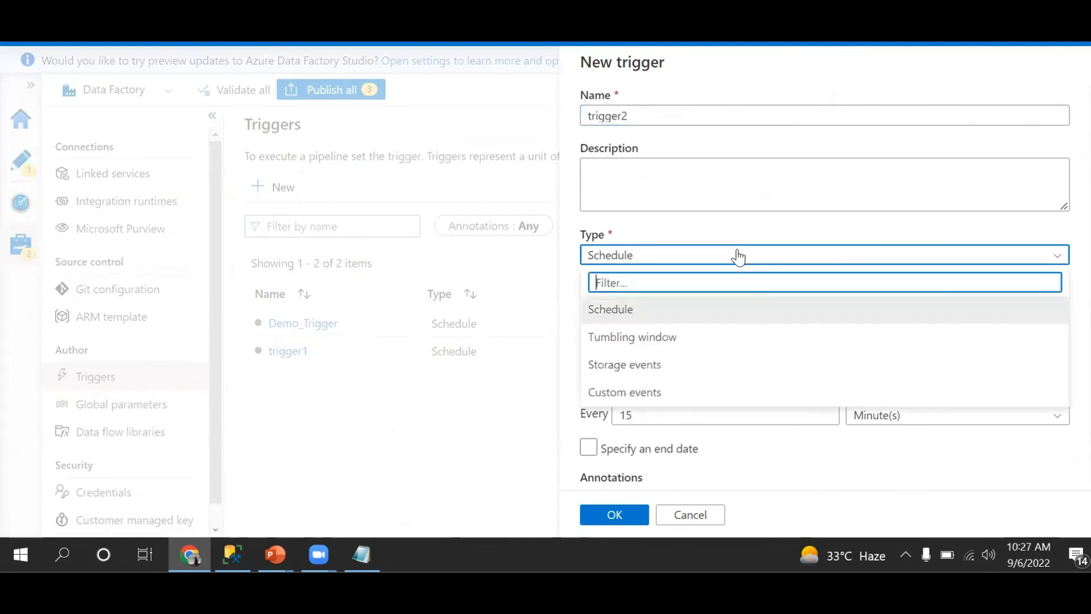
left_click(700, 237)
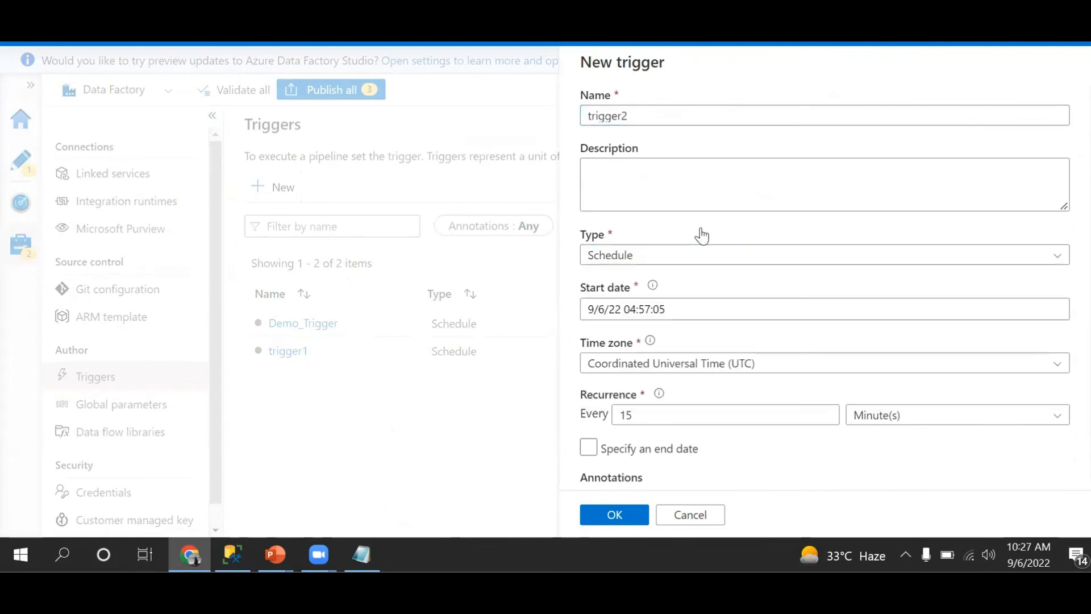
left_click(616, 516)
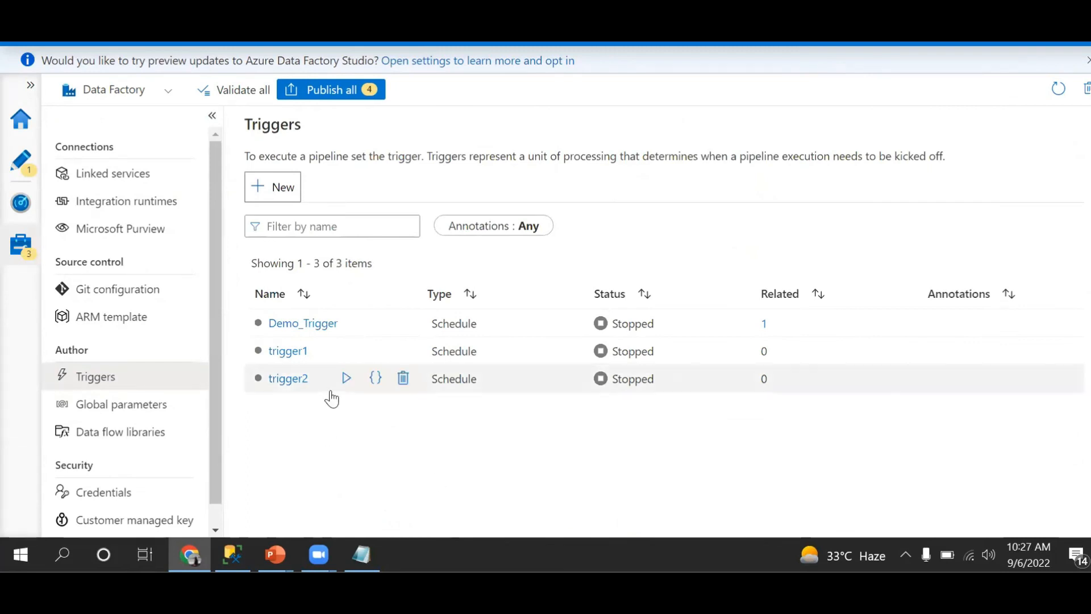
Return to pipeline1 and check which existing triggers can be attached to it, without attaching one
left_click(24, 171)
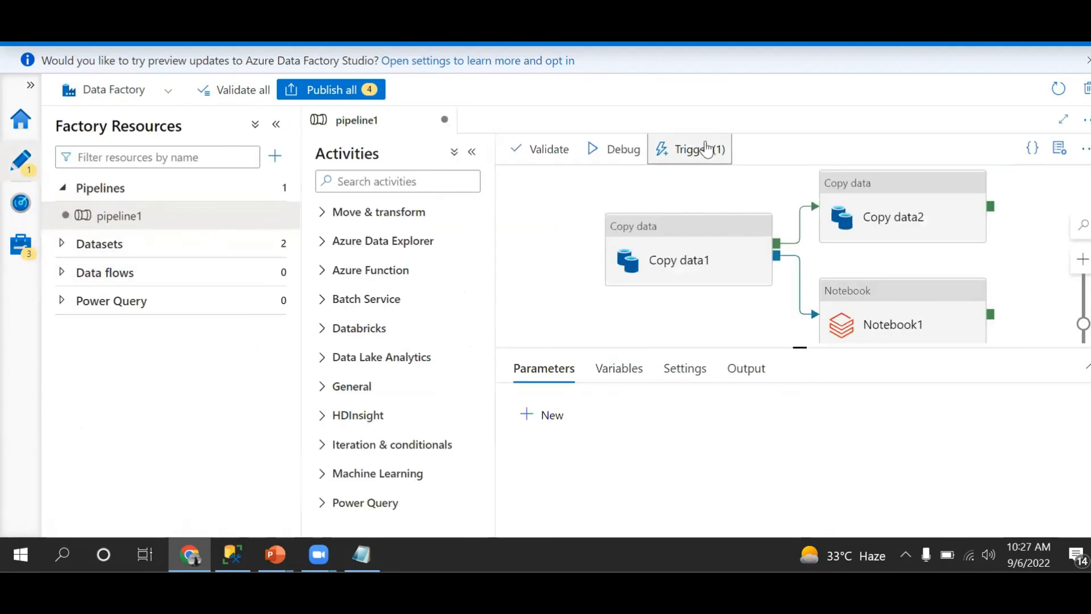
left_click(688, 149)
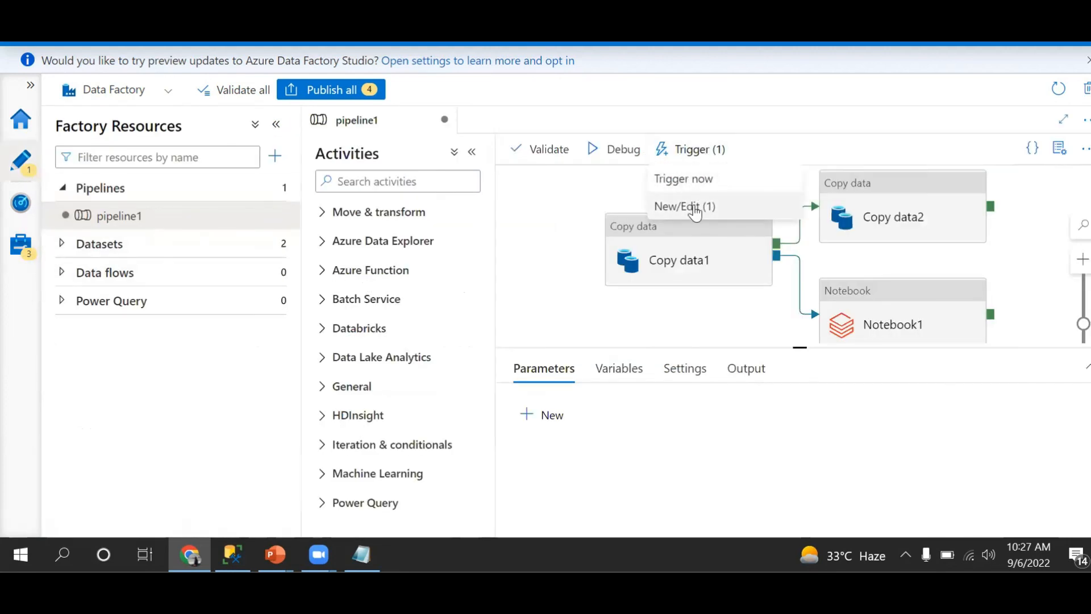
left_click(694, 206)
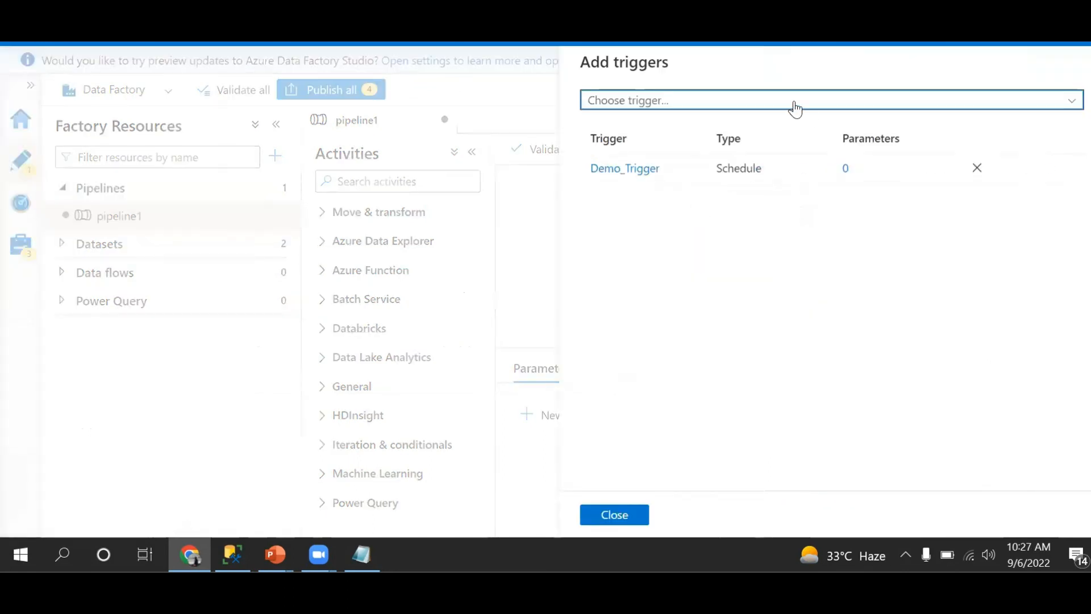
left_click(794, 108)
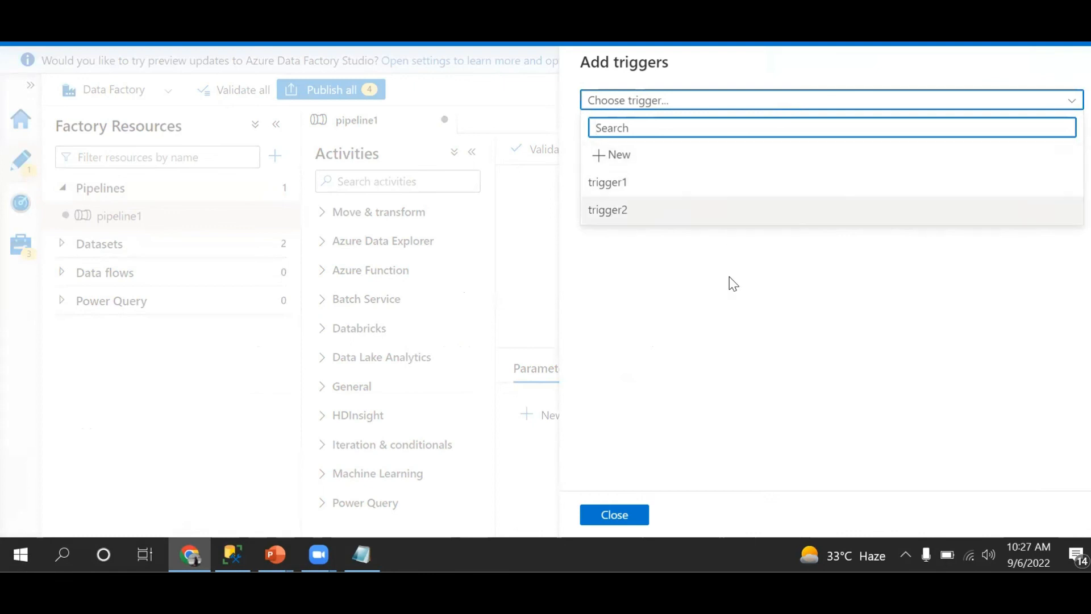
left_click(734, 357)
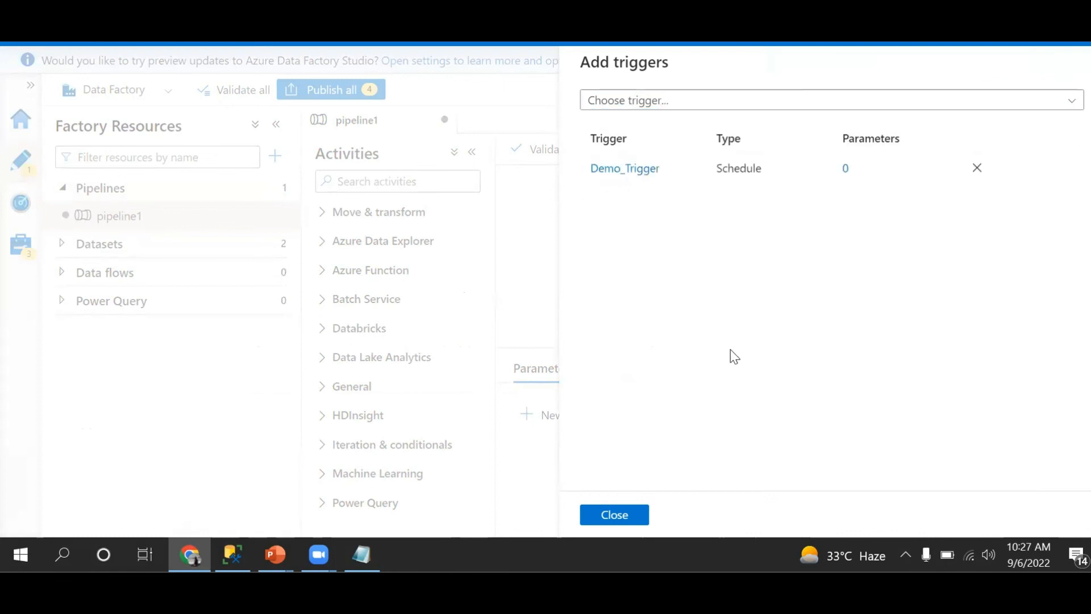
left_click(639, 515)
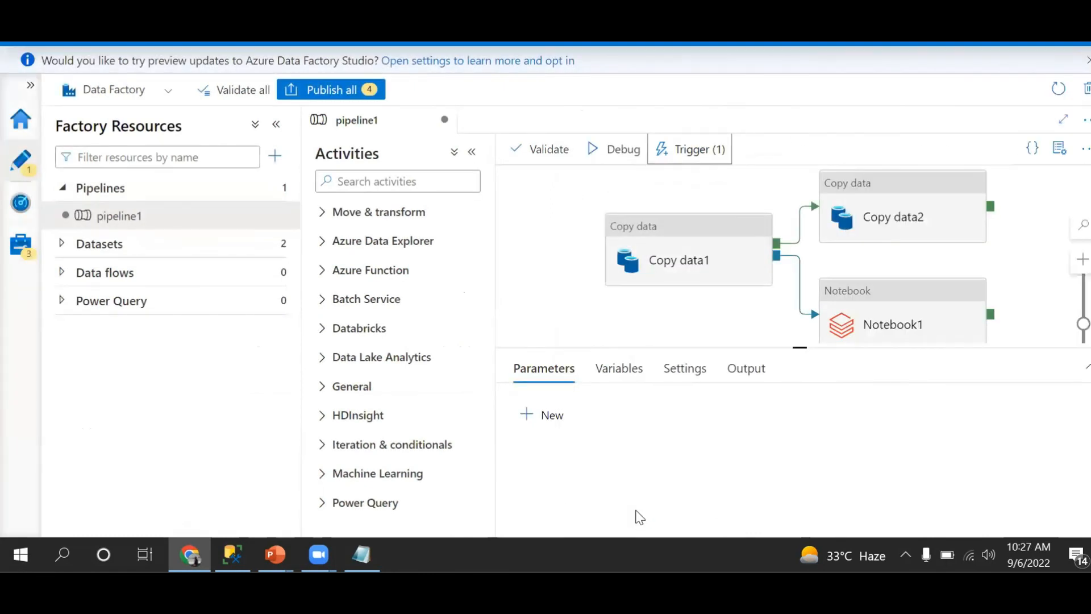